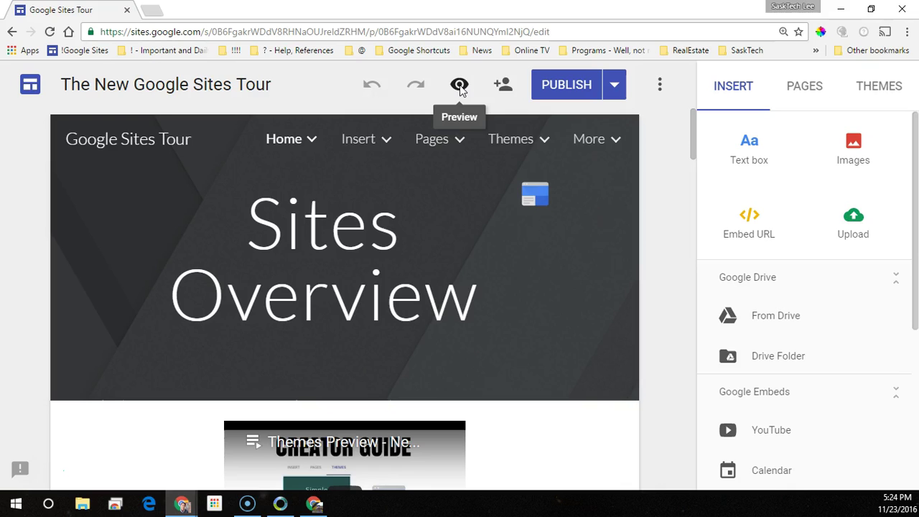
Step: Open the site preview and scroll through the page as a visitor would see it
{"action": "left_click", "coordinate": [459, 86]}
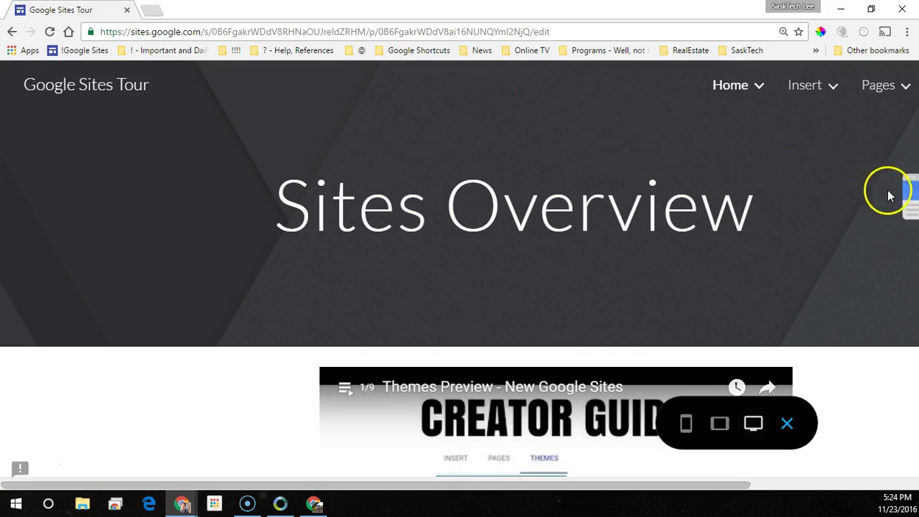
{"action": "scroll", "coordinate": [906, 215], "scroll_direction": "right", "scroll_amount": 1}
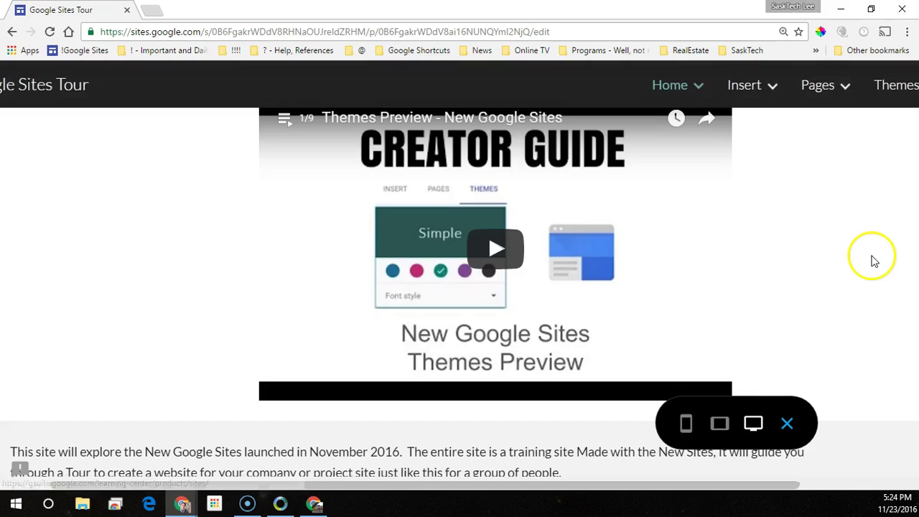
{"action": "scroll", "coordinate": [872, 260], "scroll_direction": "down", "scroll_amount": 4}
{"action": "scroll", "coordinate": [872, 260], "scroll_direction": "down", "scroll_amount": 3}
{"action": "scroll", "coordinate": [872, 260], "scroll_direction": "down", "scroll_amount": 3}
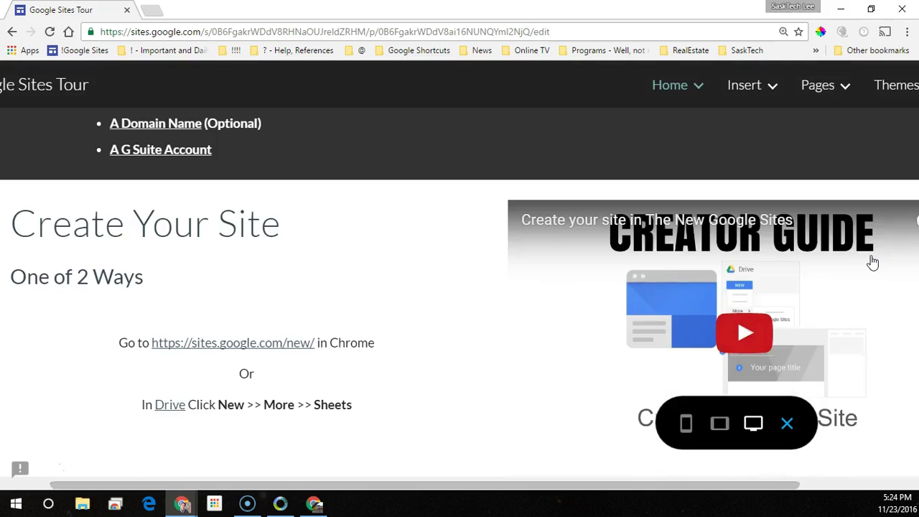
{"action": "scroll", "coordinate": [870, 255], "scroll_direction": "up", "scroll_amount": 3}
{"action": "scroll", "coordinate": [871, 255], "scroll_direction": "down", "scroll_amount": 3}
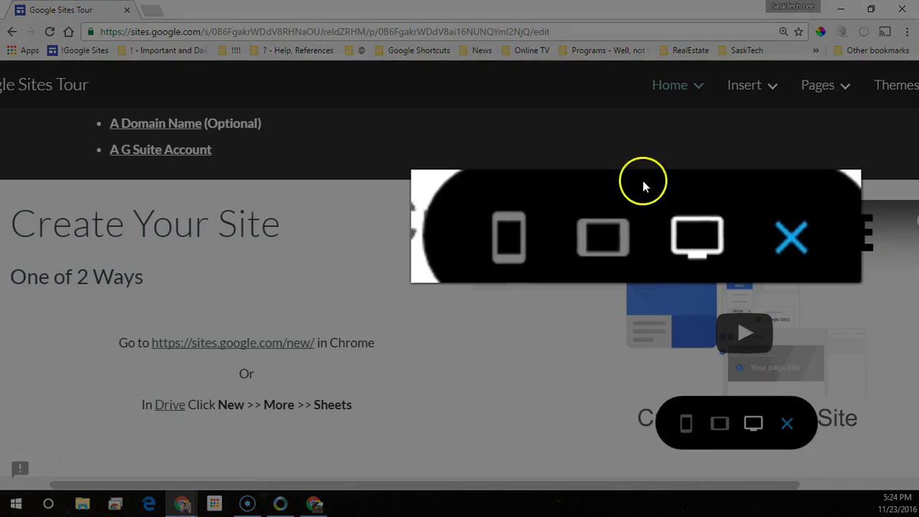
Step: View the preview in phone layout, switch back to desktop, then exit preview
{"action": "left_click", "coordinate": [685, 424]}
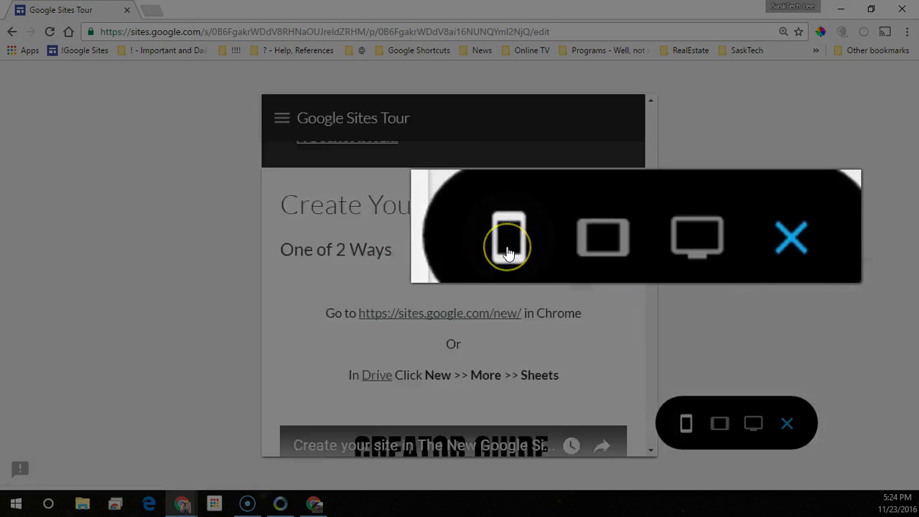
{"action": "left_click", "coordinate": [753, 422]}
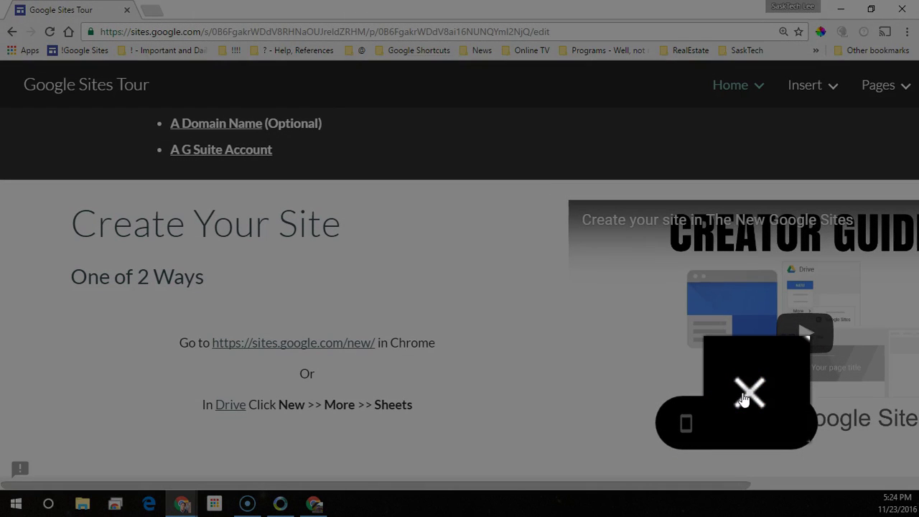
{"action": "left_click", "coordinate": [764, 409]}
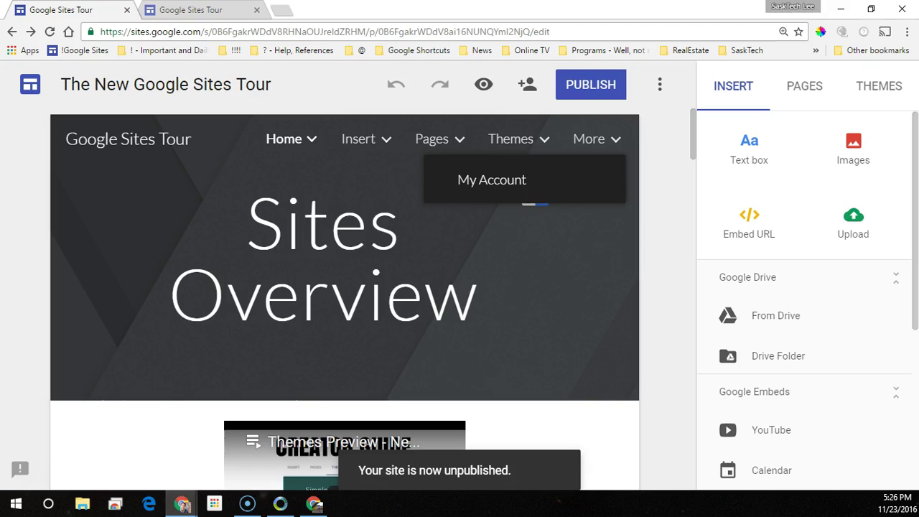
Step: Publish the site at .../sasktech.net/tour with visibility set to Anyone on the web
{"action": "left_click", "coordinate": [607, 89]}
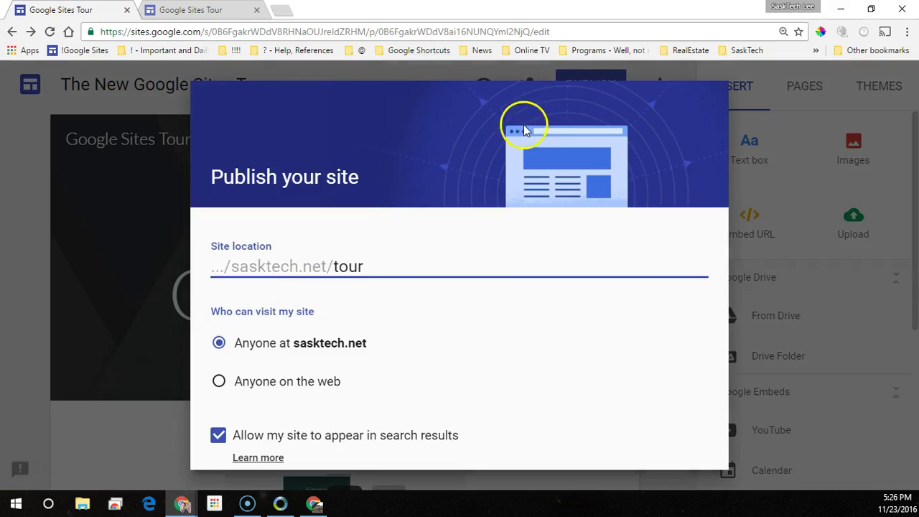
{"action": "key", "text": "F11"}
{"action": "left_click", "coordinate": [218, 330]}
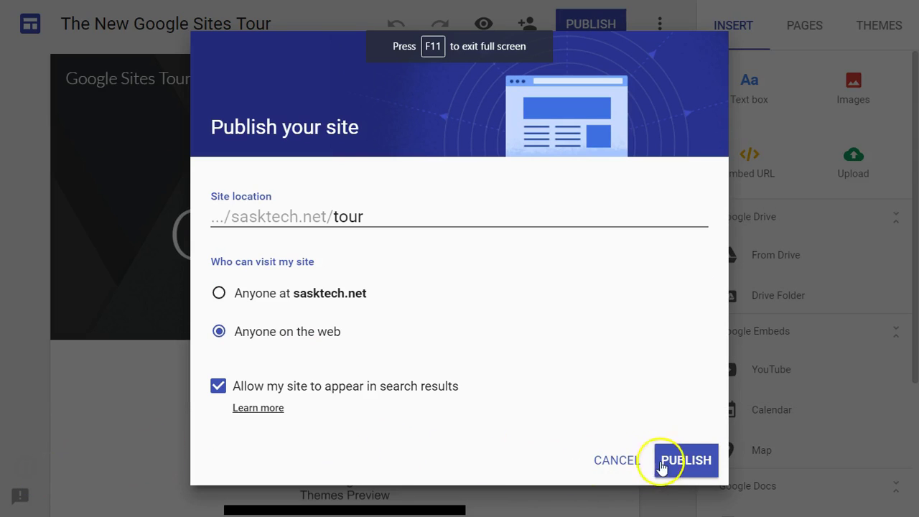
{"action": "left_click", "coordinate": [679, 463]}
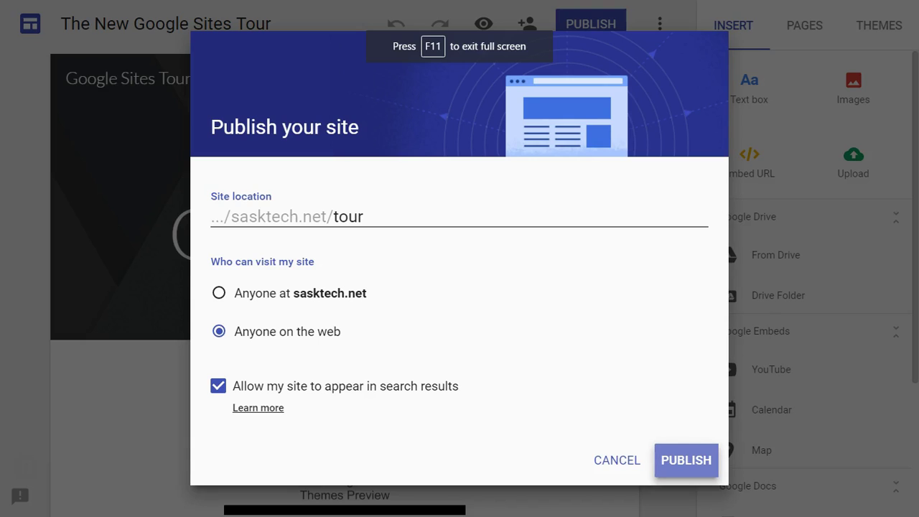
{"action": "left_click", "coordinate": [685, 460]}
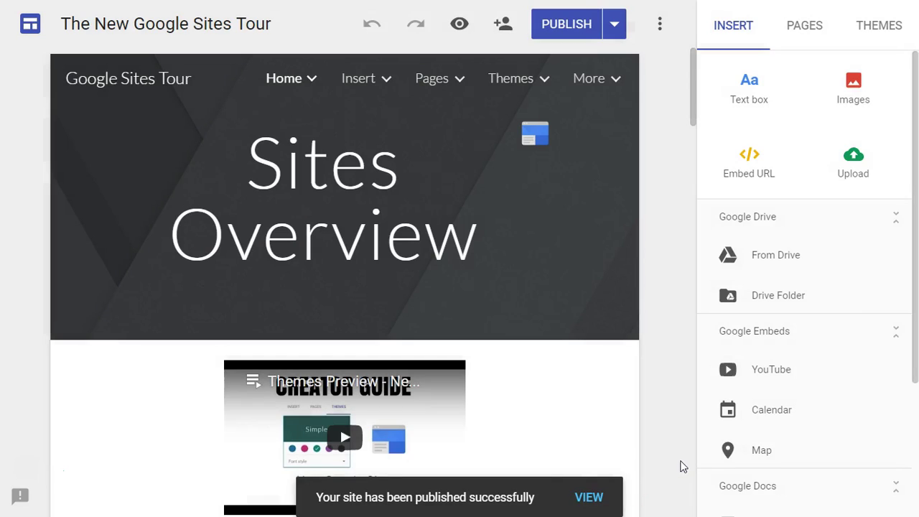
Step: Open the live site, go to its Sub Page, and inspect the 'tour' part of its URL
{"action": "left_click", "coordinate": [587, 499]}
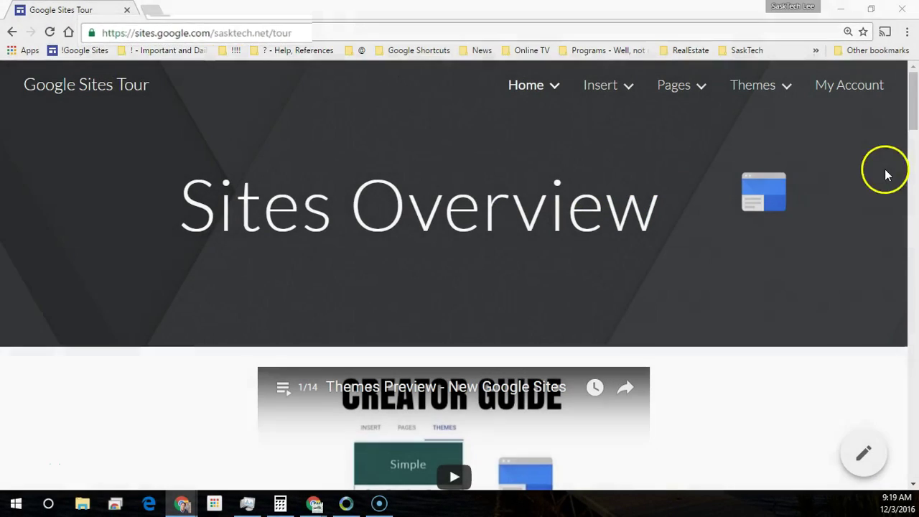
{"action": "left_click_drag", "start_coordinate": [913, 122], "coordinate": [909, 97]}
{"action": "left_click", "coordinate": [678, 86]}
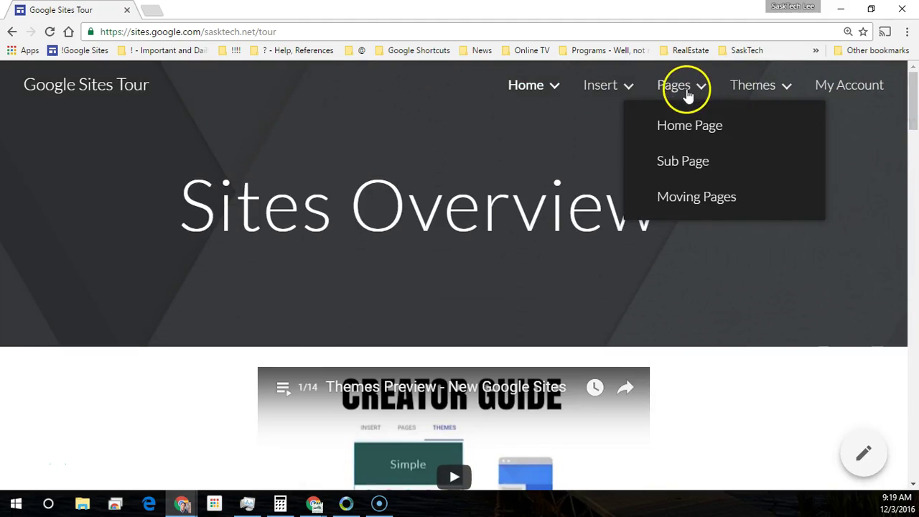
{"action": "left_click", "coordinate": [683, 165]}
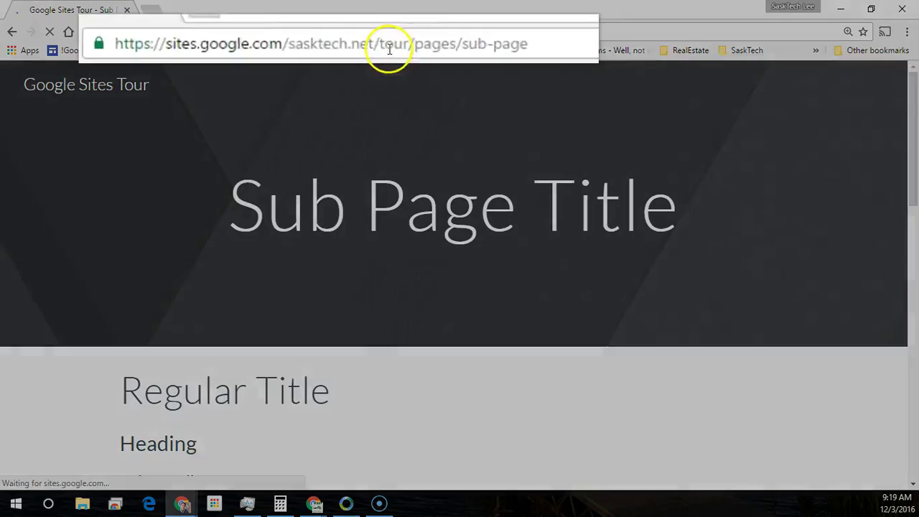
{"action": "left_click", "coordinate": [478, 58]}
{"action": "left_click_drag", "start_coordinate": [482, 56], "coordinate": [520, 49]}
{"action": "left_click", "coordinate": [365, 29]}
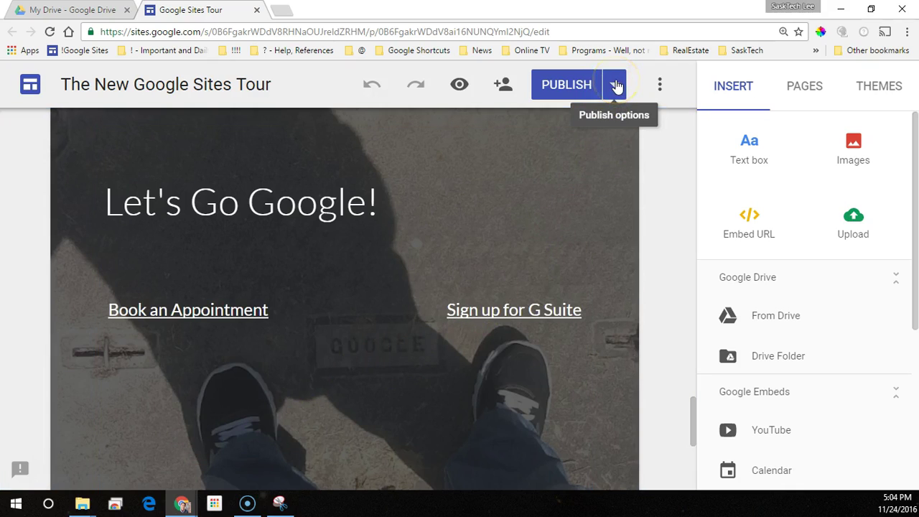
Step: Review Publish settings showing location .../sasktech.net/tour and anyone-on-the-web access, then close them
{"action": "left_click", "coordinate": [615, 86]}
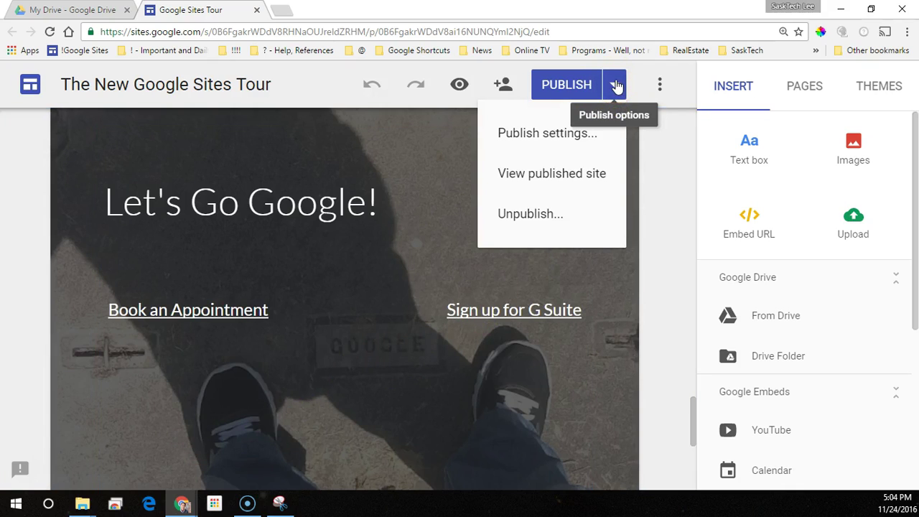
{"action": "left_click", "coordinate": [604, 147]}
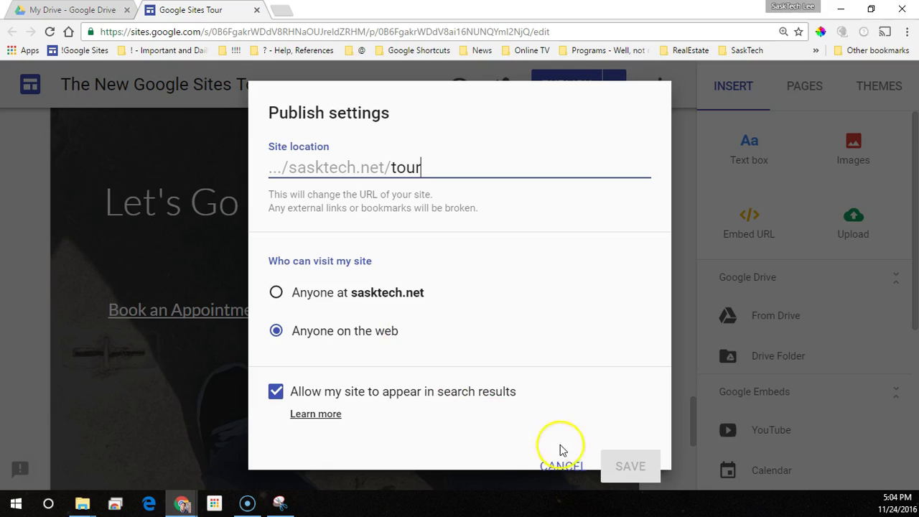
{"action": "key", "text": "F11"}
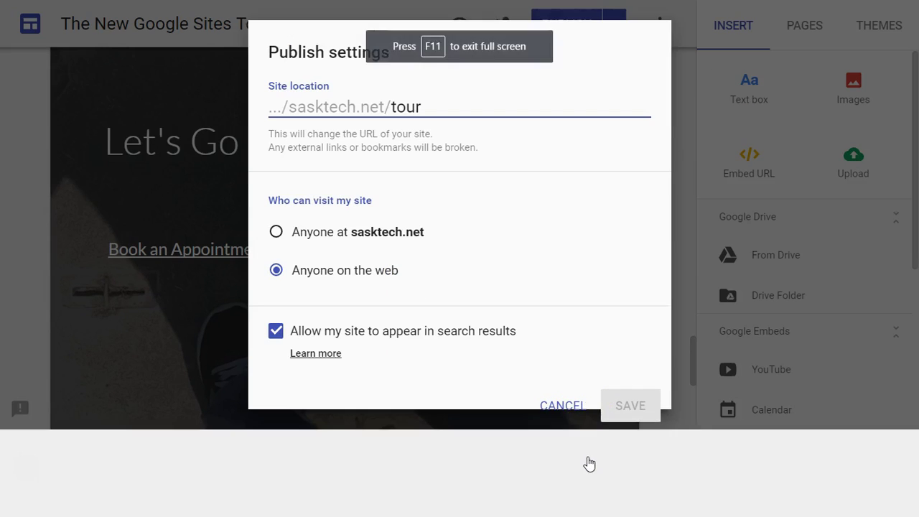
{"action": "left_click", "coordinate": [638, 449]}
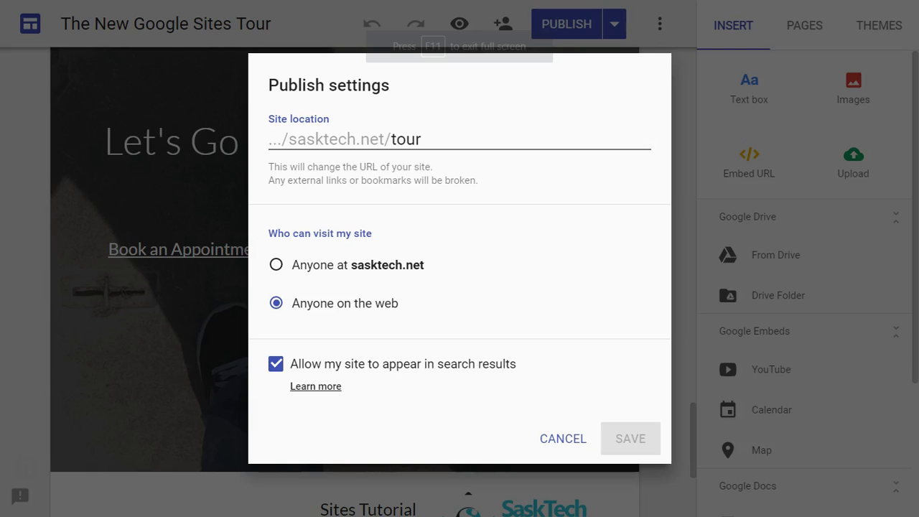
{"action": "left_click", "coordinate": [630, 439]}
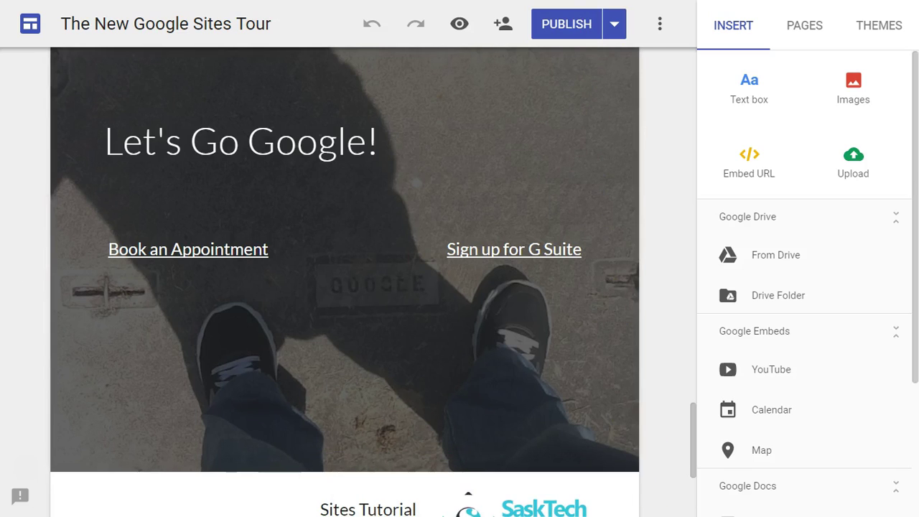
Step: Change the site location in Publish settings from 'tour' to 'newsitestour' and save
{"action": "left_click", "coordinate": [616, 26]}
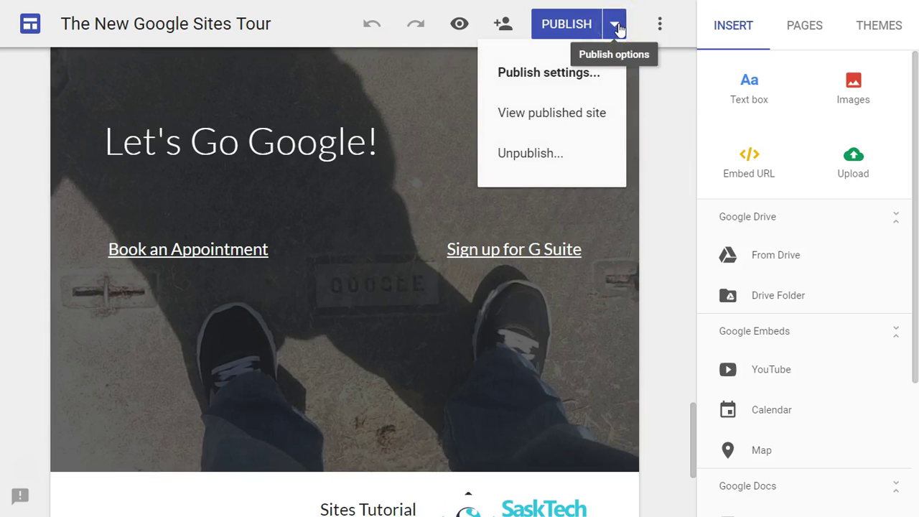
{"action": "left_click", "coordinate": [610, 76]}
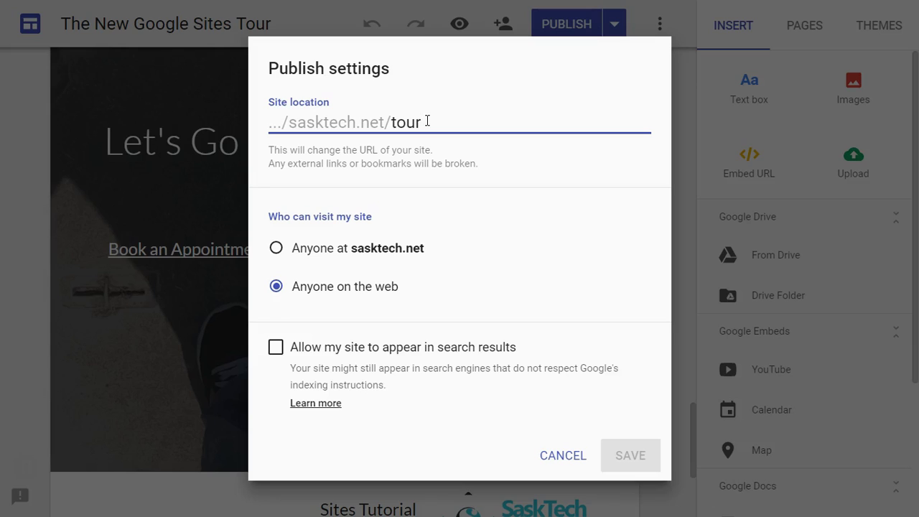
{"action": "key", "text": "BackSpace"}
{"action": "key", "text": "BackSpace"}
{"action": "key", "text": "BackSpace"}
{"action": "key", "text": "BackSpace"}
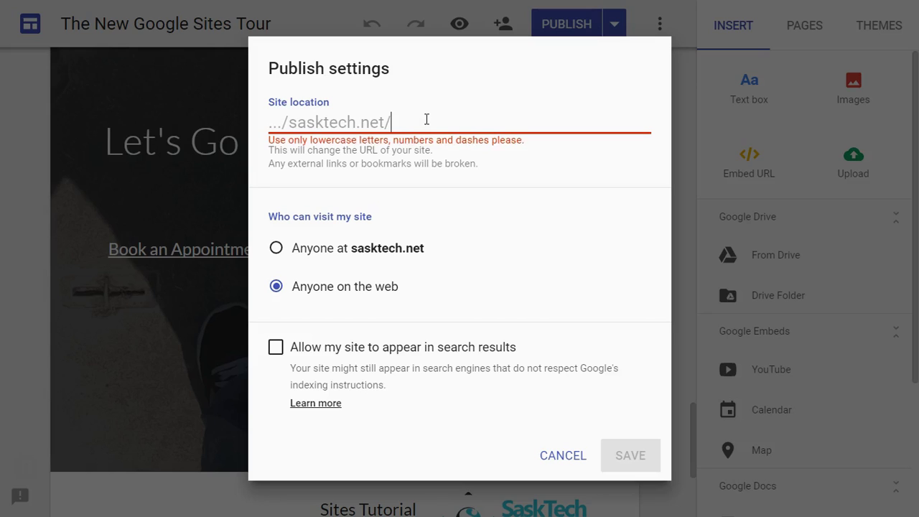
{"action": "type", "text": "newsites"}
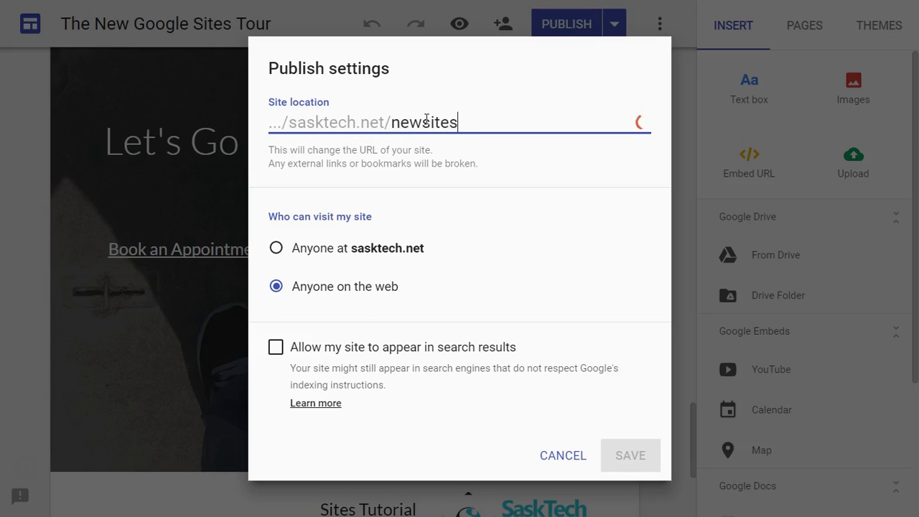
{"action": "type", "text": "tour"}
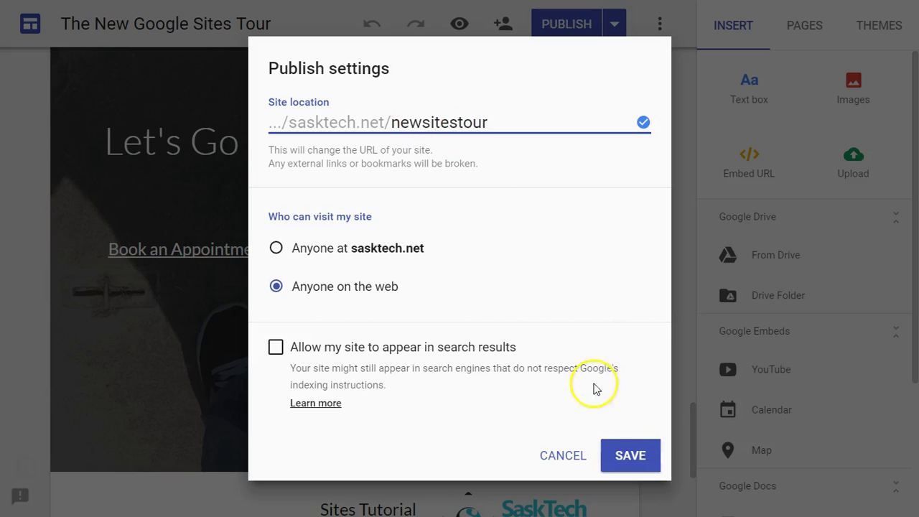
{"action": "left_click", "coordinate": [621, 460]}
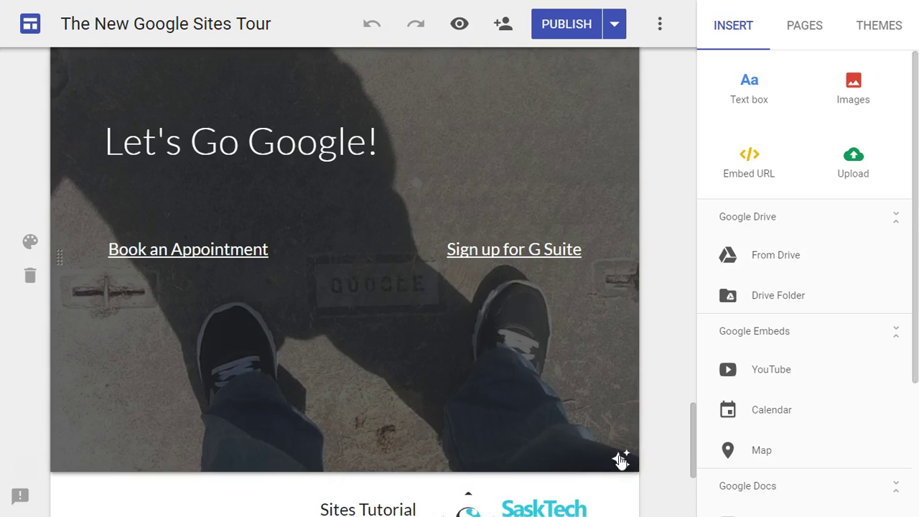
Step: Choose Unpublish from the Publish dropdown to take The New Google Sites Tour offline
{"action": "left_click", "coordinate": [621, 408]}
{"action": "left_click", "coordinate": [615, 25]}
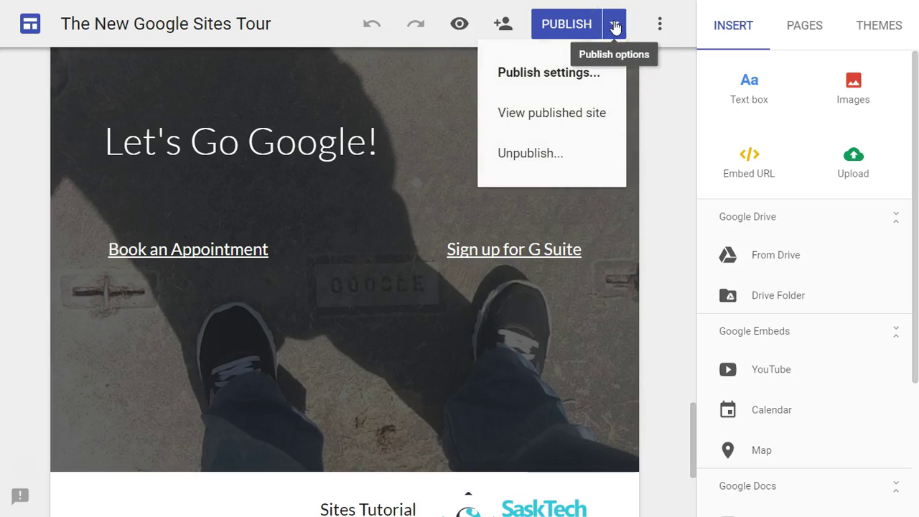
{"action": "left_click", "coordinate": [615, 26]}
{"action": "left_click", "coordinate": [615, 28]}
{"action": "left_click", "coordinate": [562, 158]}
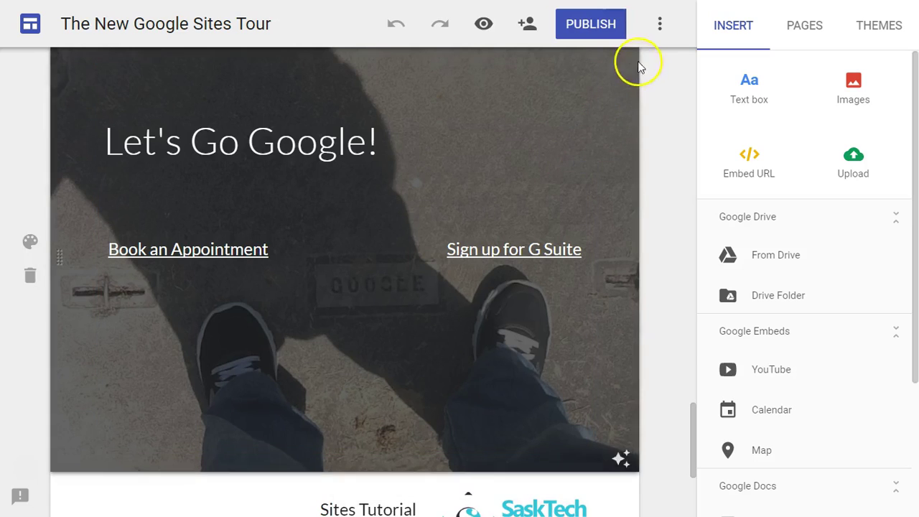
Step: Republish the site at .../sasktech.net/tour, visible to anyone at sasktech.net
{"action": "left_click", "coordinate": [622, 30]}
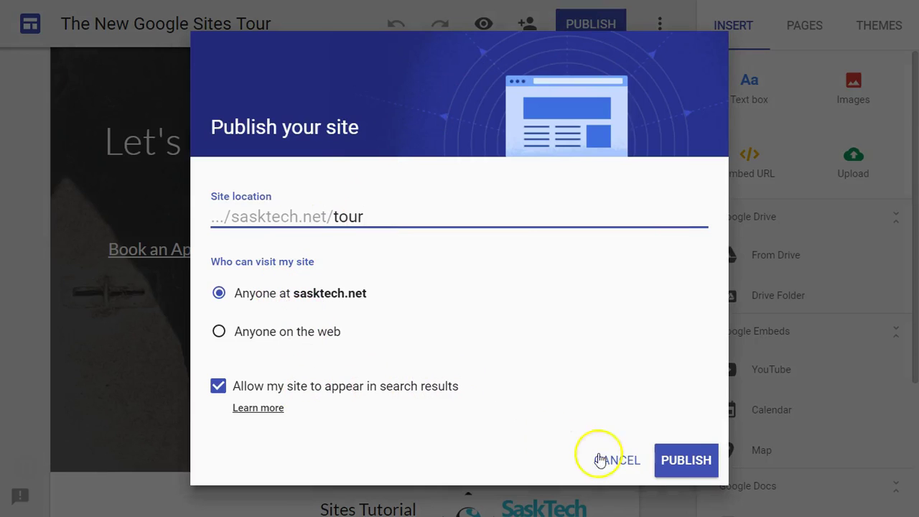
{"action": "left_click", "coordinate": [692, 469]}
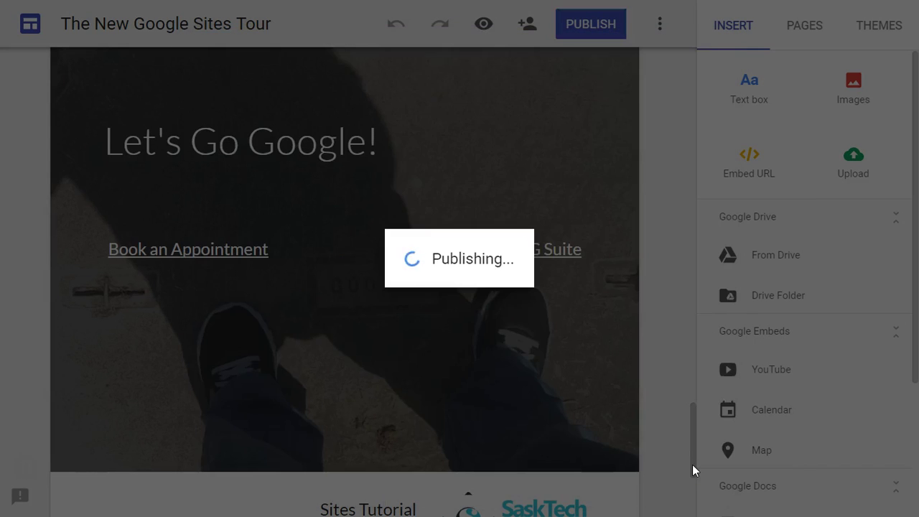